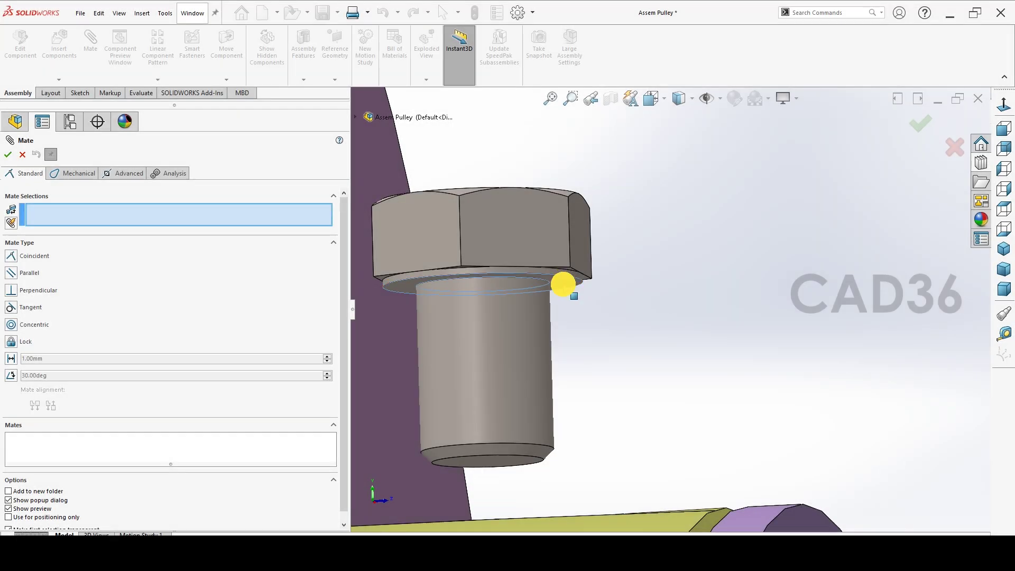
Step: Mate the hex cap screw's underside face to the hub face
left_click(563, 285)
scroll(706, 334, "up", 5)
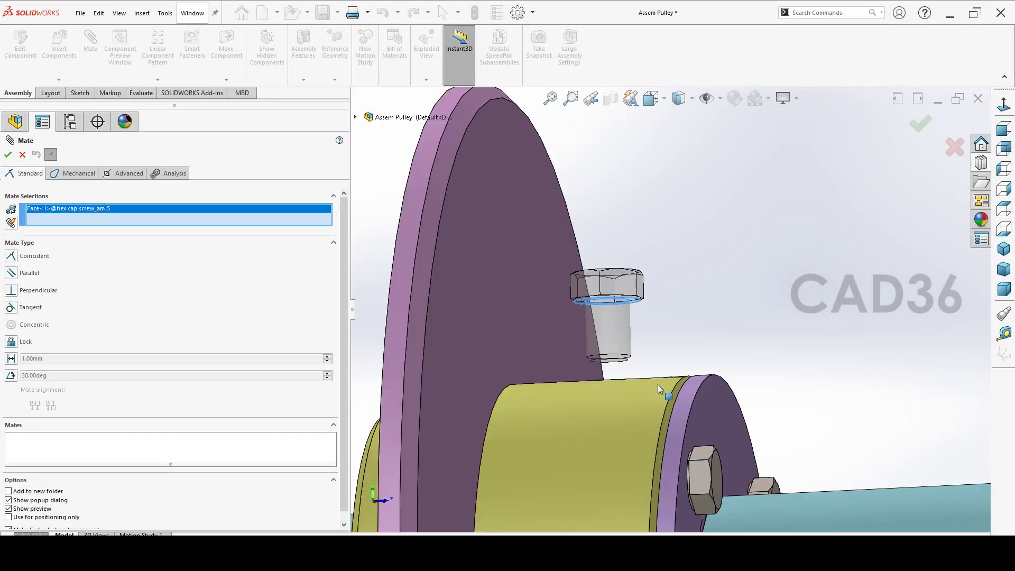
left_click(620, 410)
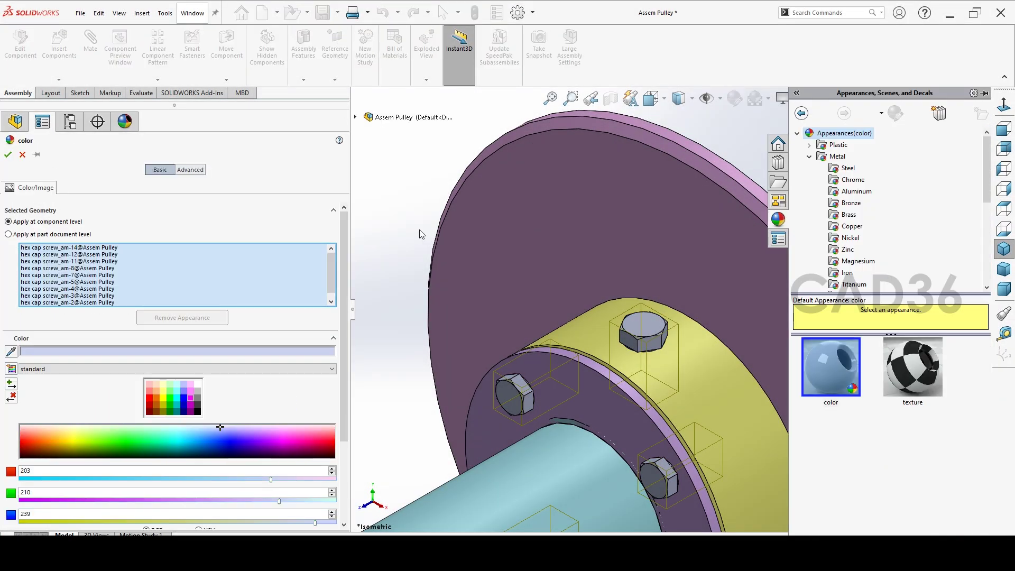
Step: Colour the hex cap screws yellow and show the hidden Drum component again
left_click(164, 398)
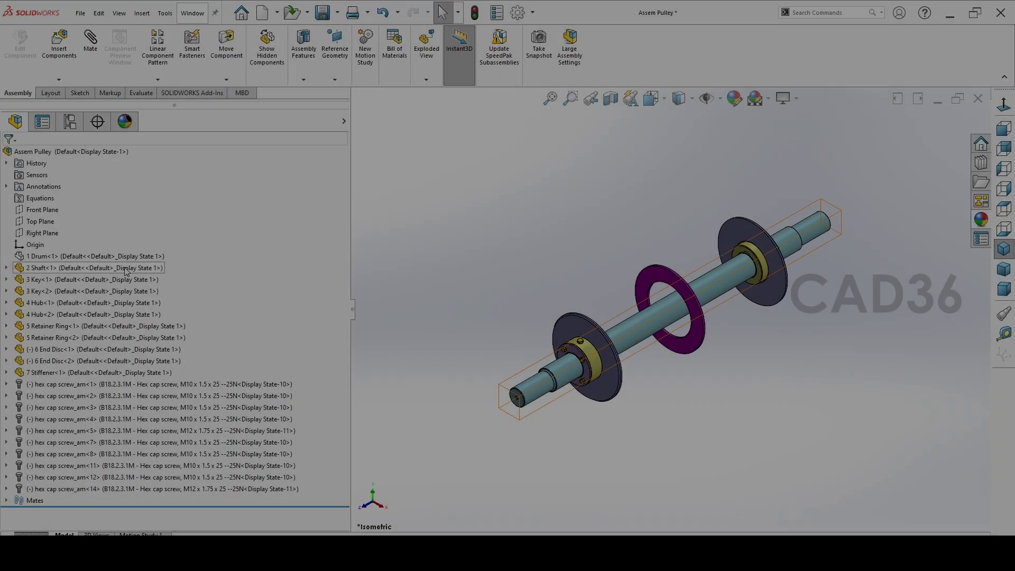
left_click(95, 257)
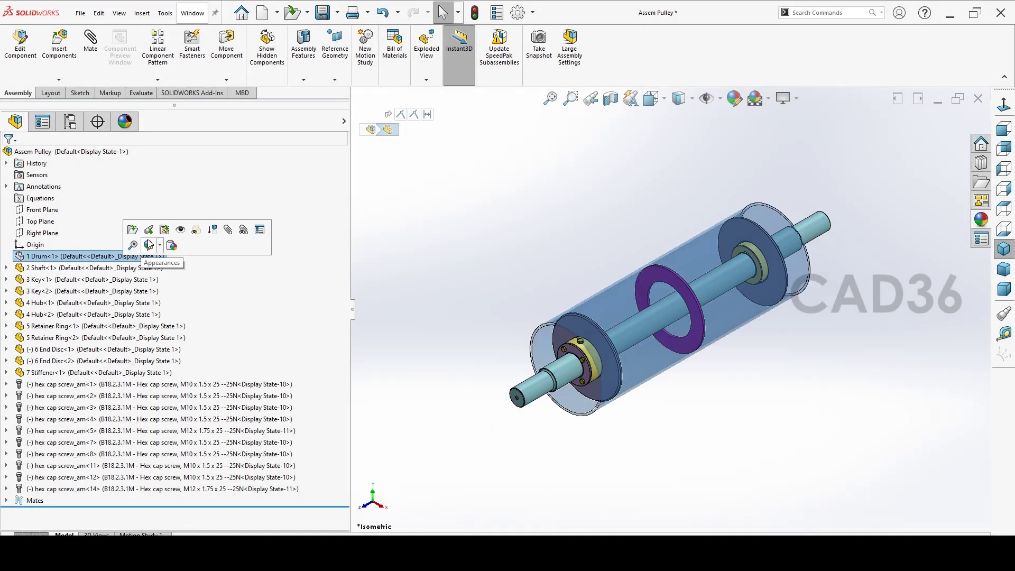
left_click(180, 230)
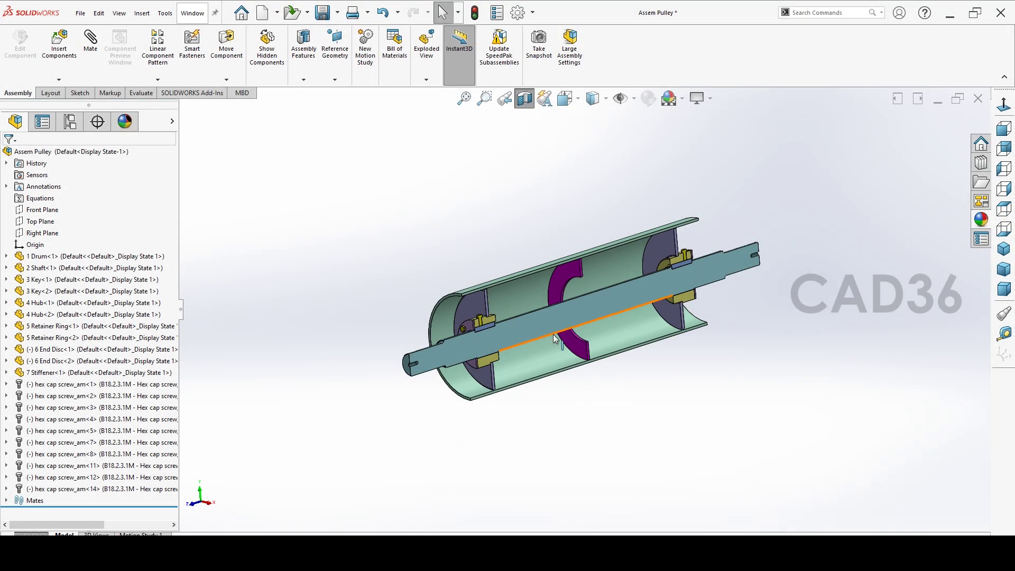
scroll(556, 339, "down", 5)
middle_click_drag(709, 332, 749, 370)
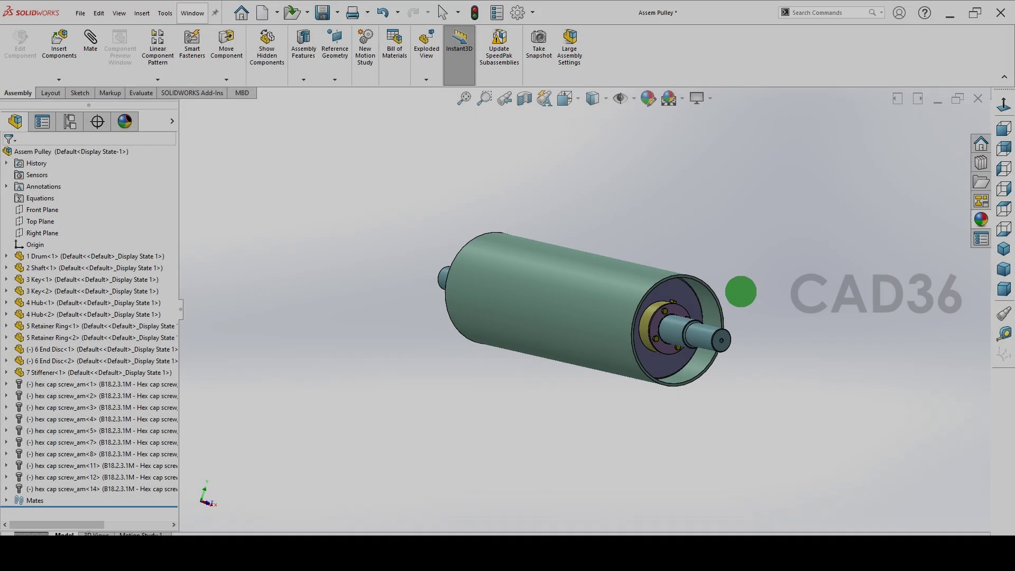
middle_click_drag(741, 351, 782, 319)
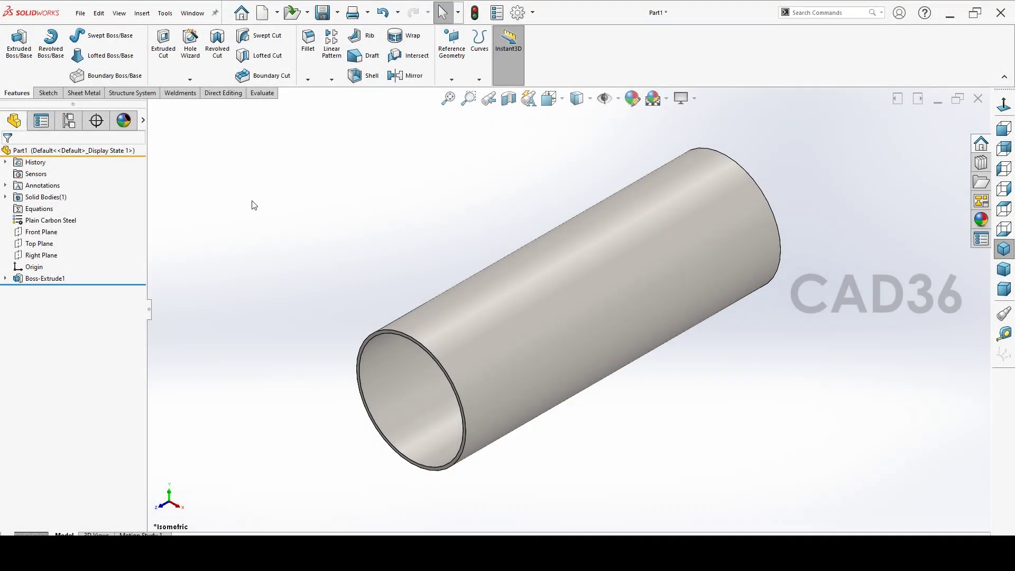
Step: Switch Mass Properties to custom units with mass in kilograms, read 59.97 kg, and close
left_click(264, 93)
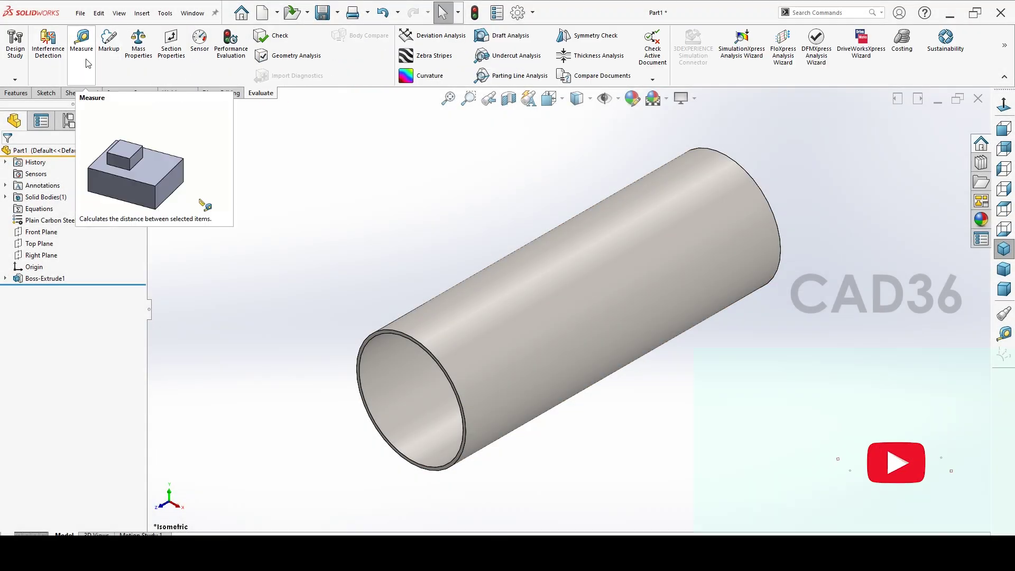
left_click(139, 43)
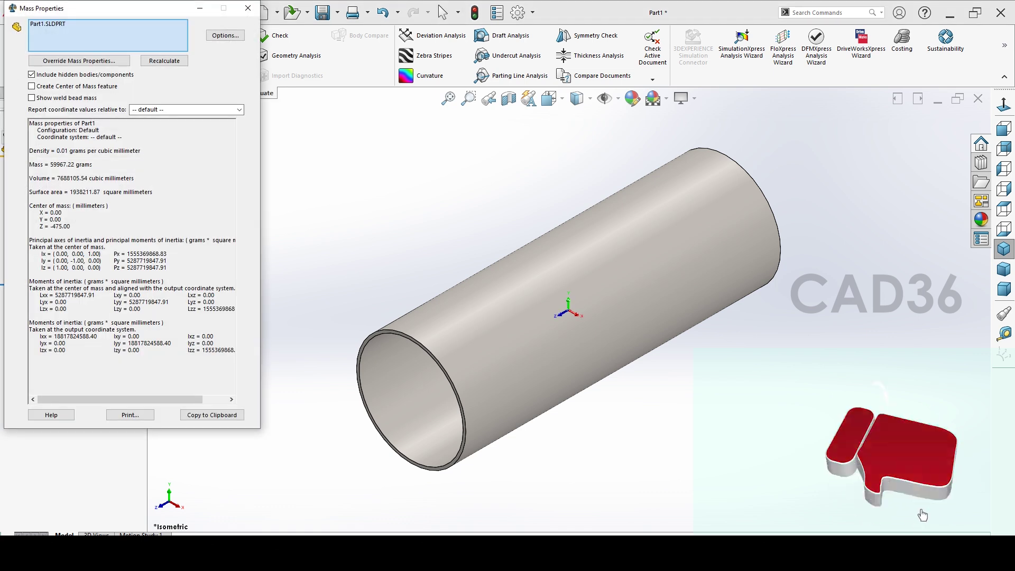
left_click_drag(43, 165, 94, 164)
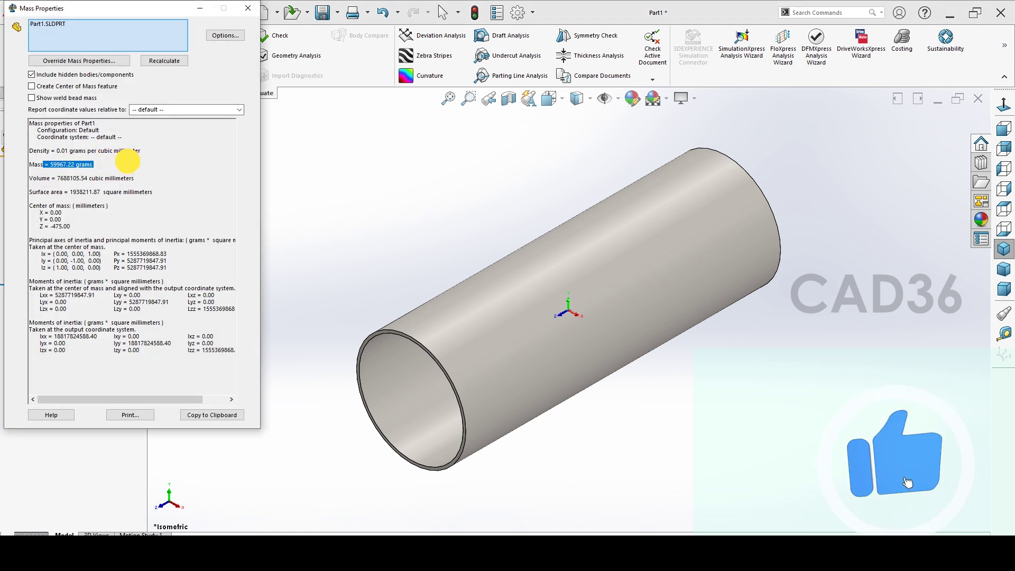
left_click(225, 35)
left_click(175, 124)
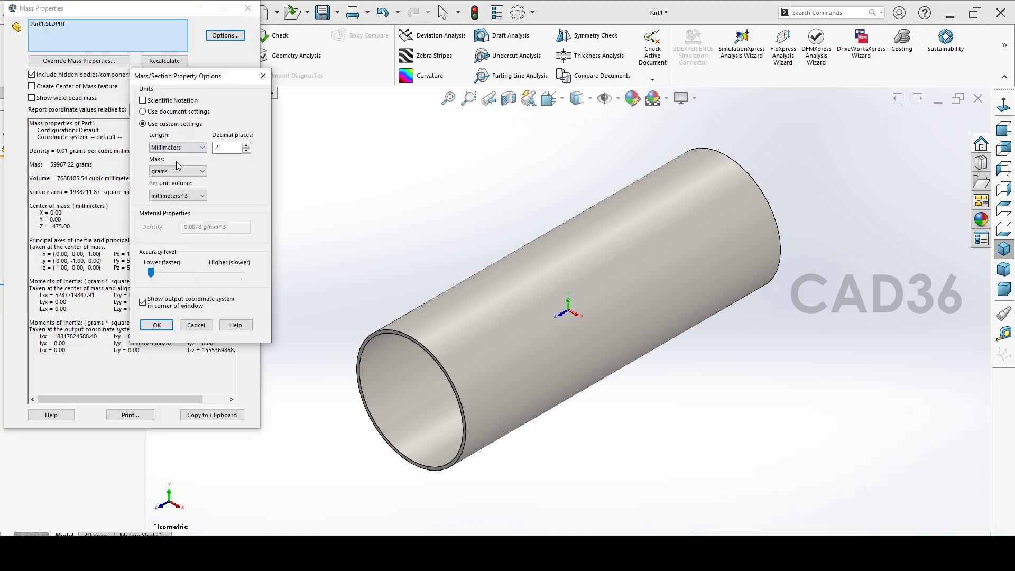
left_click(178, 170)
left_click(174, 194)
left_click(156, 324)
left_click_drag(44, 164, 91, 164)
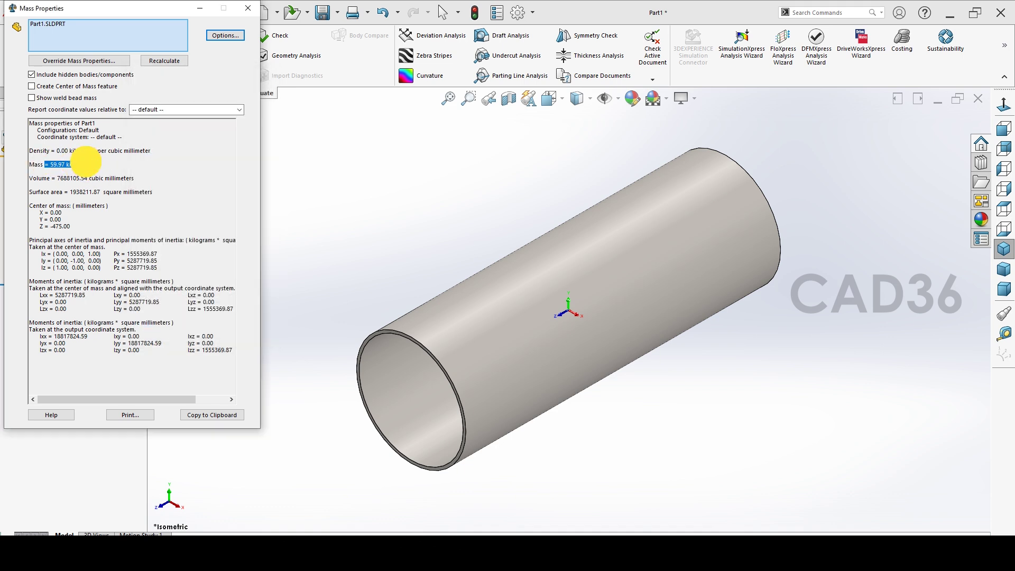
left_click(249, 8)
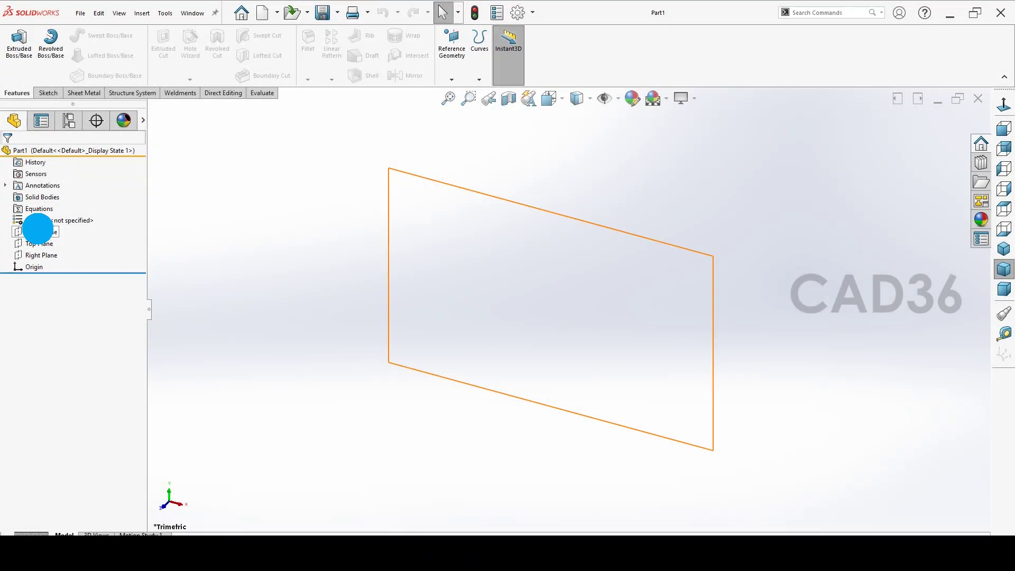
Step: Start a Front Plane sketch and draw a circle centred on the origin
right_click(38, 231)
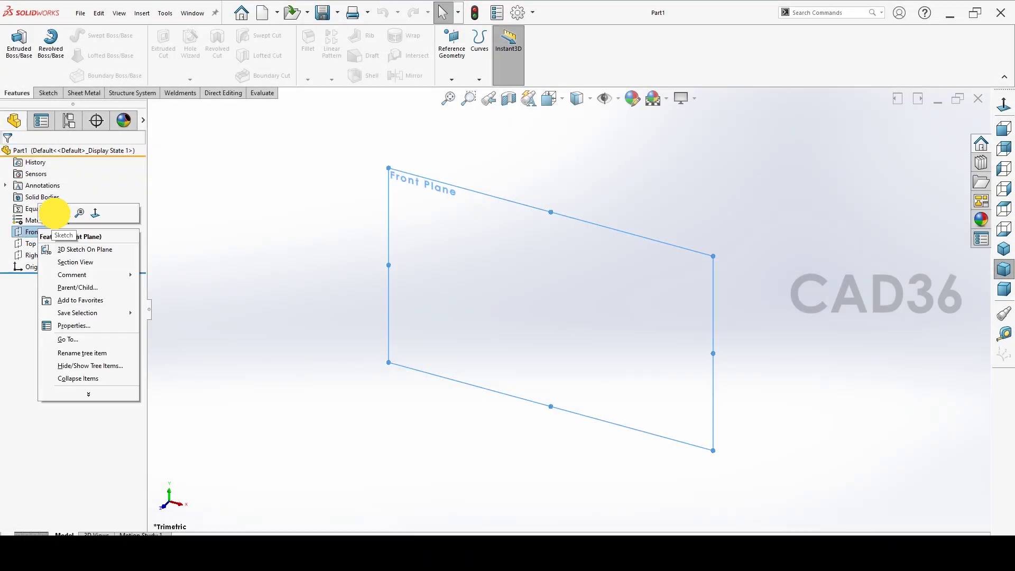
left_click(54, 213)
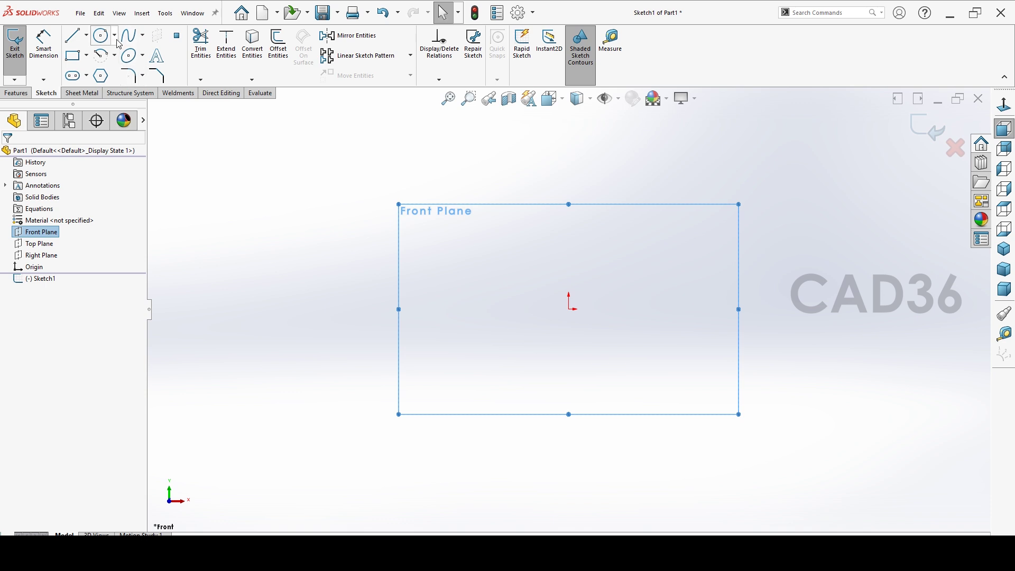
left_click(101, 35)
left_click(569, 309)
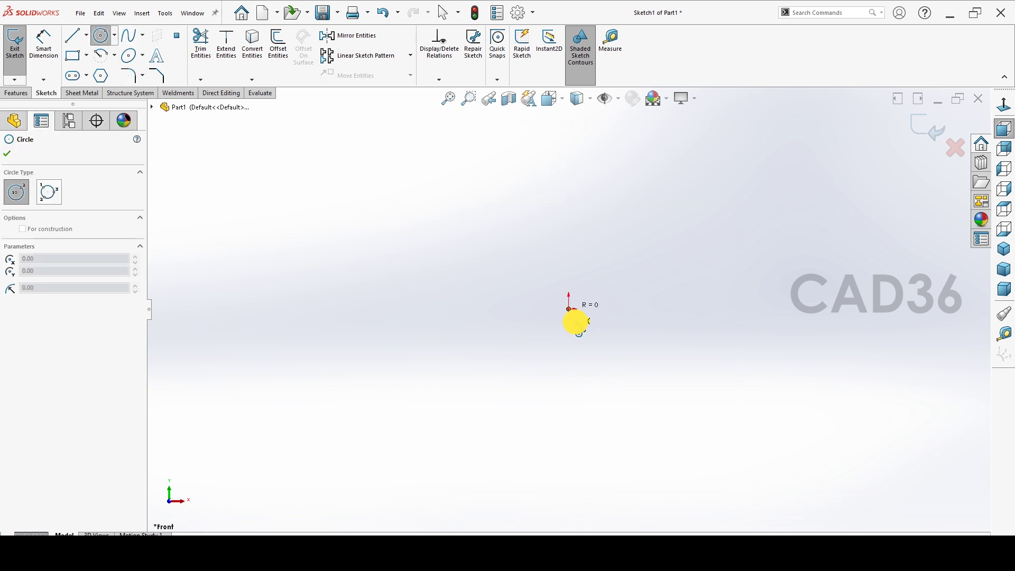
left_click(635, 375)
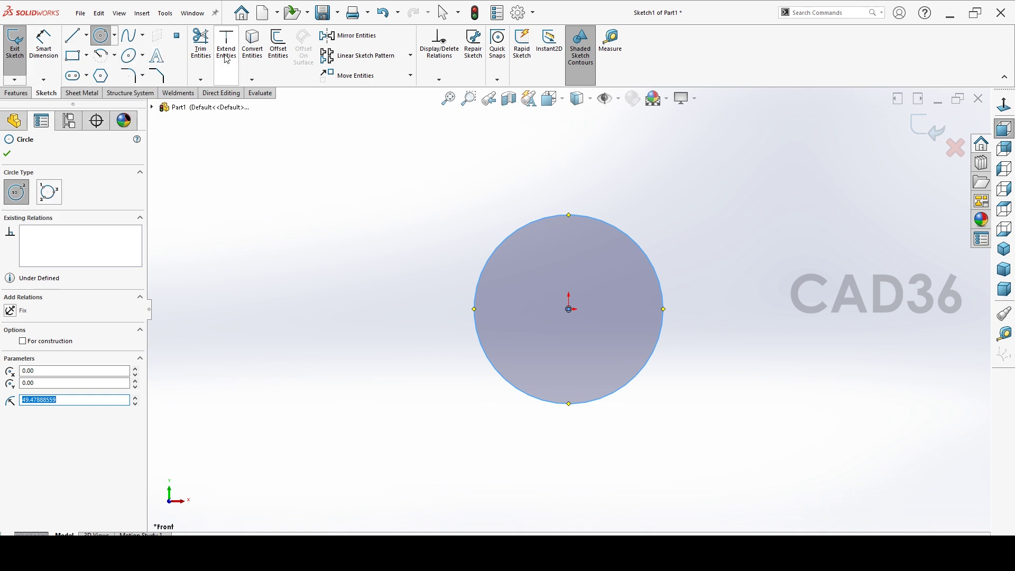
Step: Offset the circle 8 mm inward to create a concentric inner circle
left_click(278, 43)
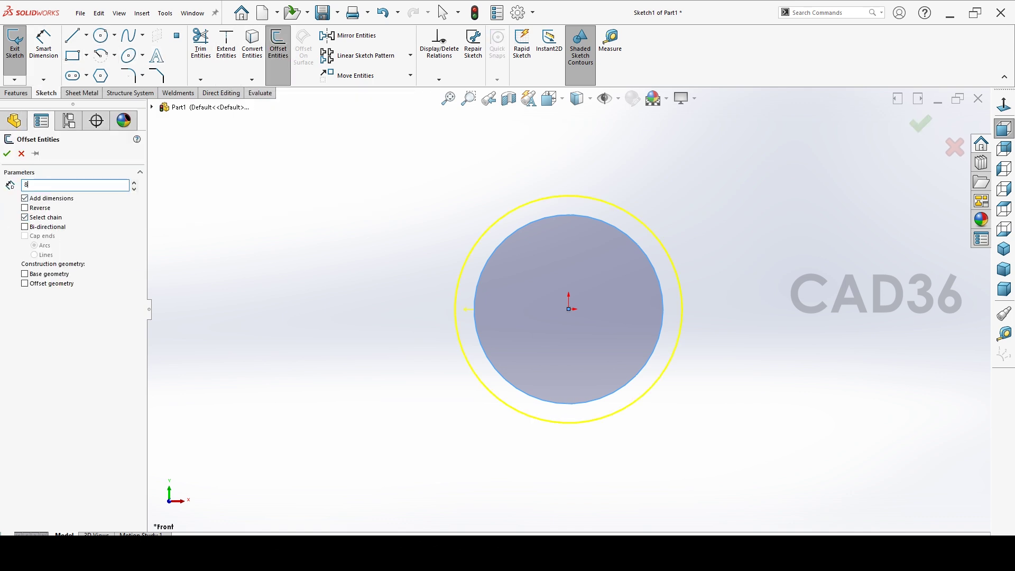
type("8")
key("Return")
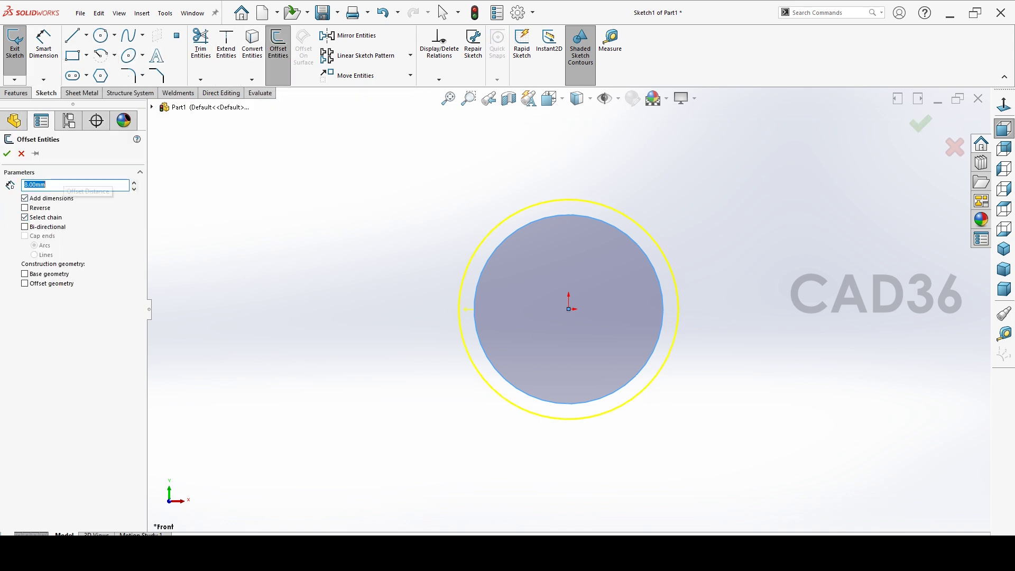
left_click(564, 316)
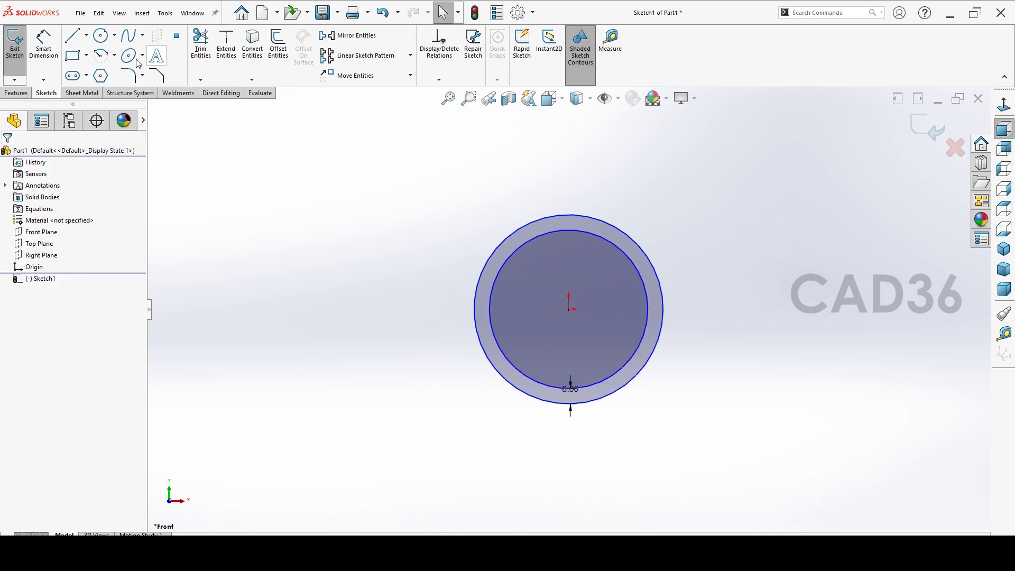
Step: Dimension the outer circle to 330 mm diameter and exit the sketch
left_click(44, 43)
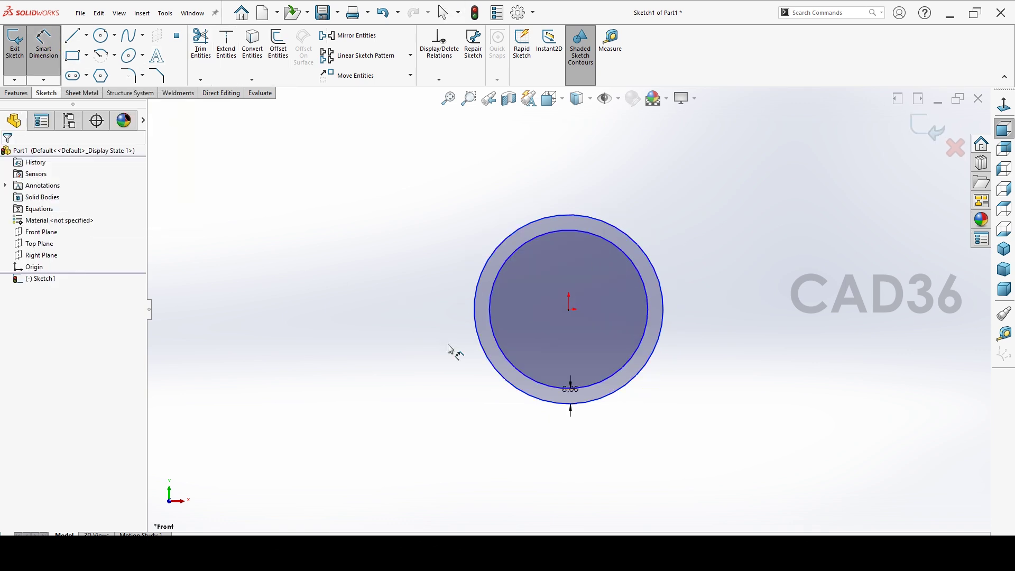
left_click(494, 372)
left_click(444, 389)
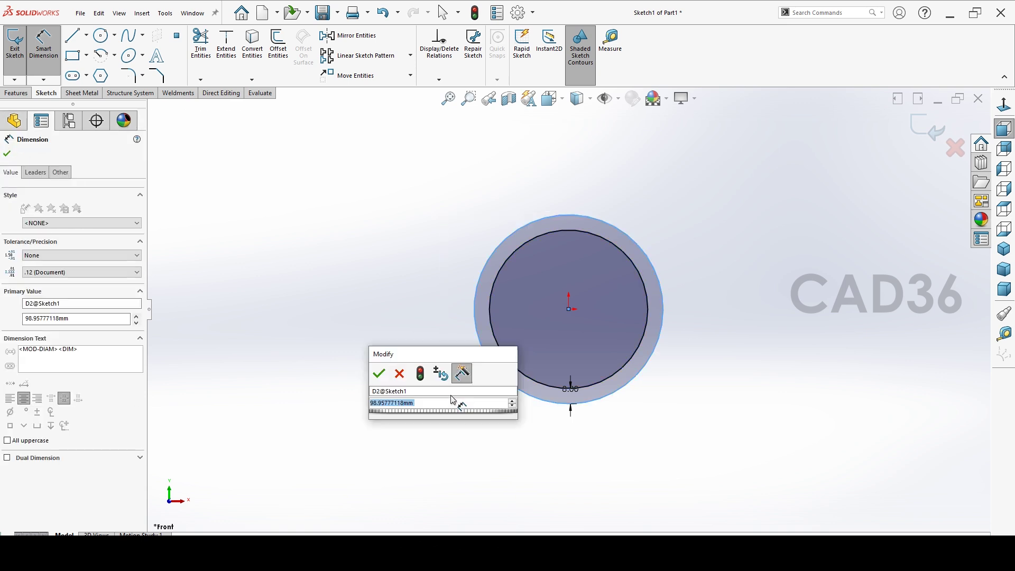
type("330")
key("Return")
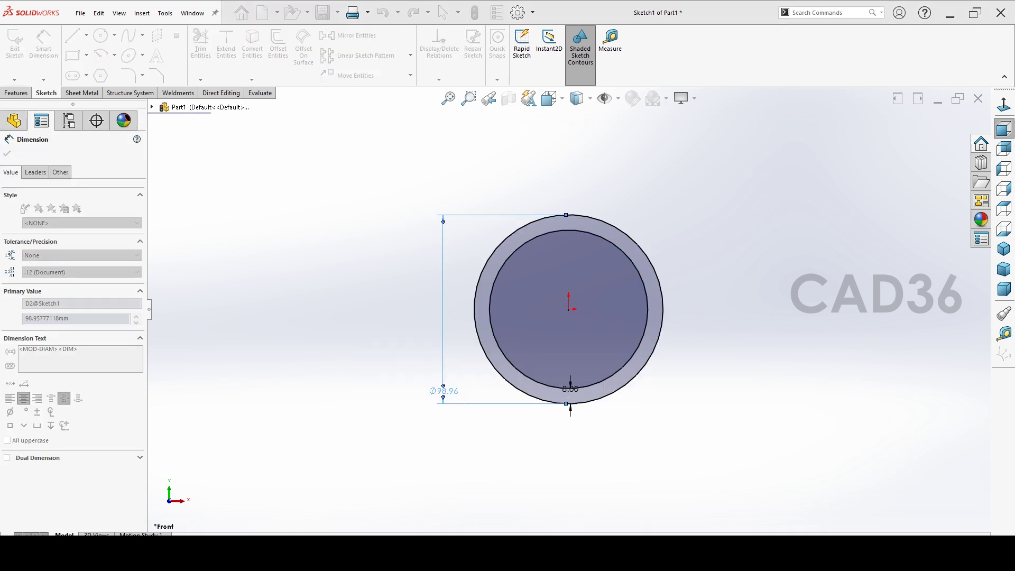
middle_click(907, 227)
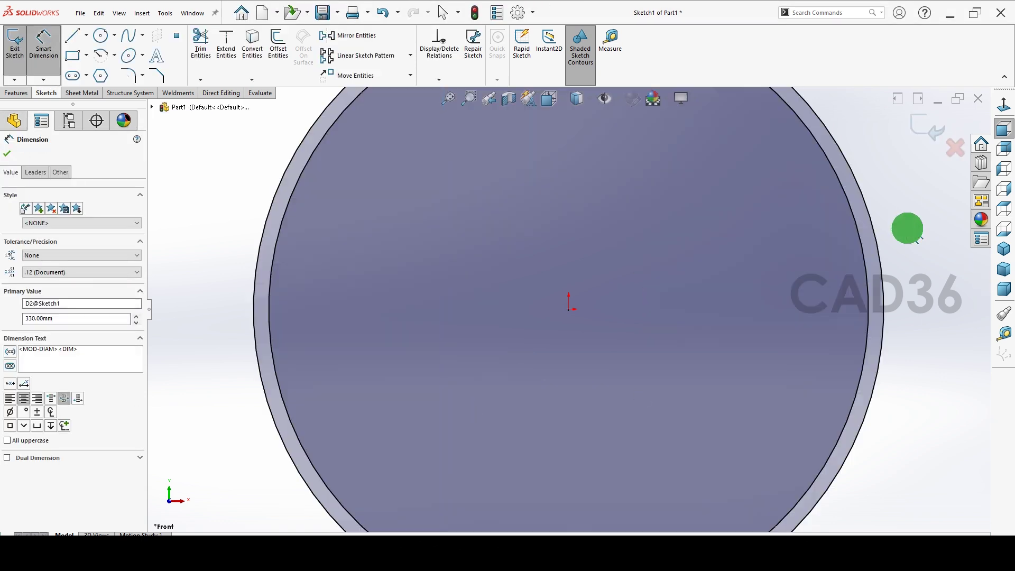
left_click(870, 270)
left_click(915, 132)
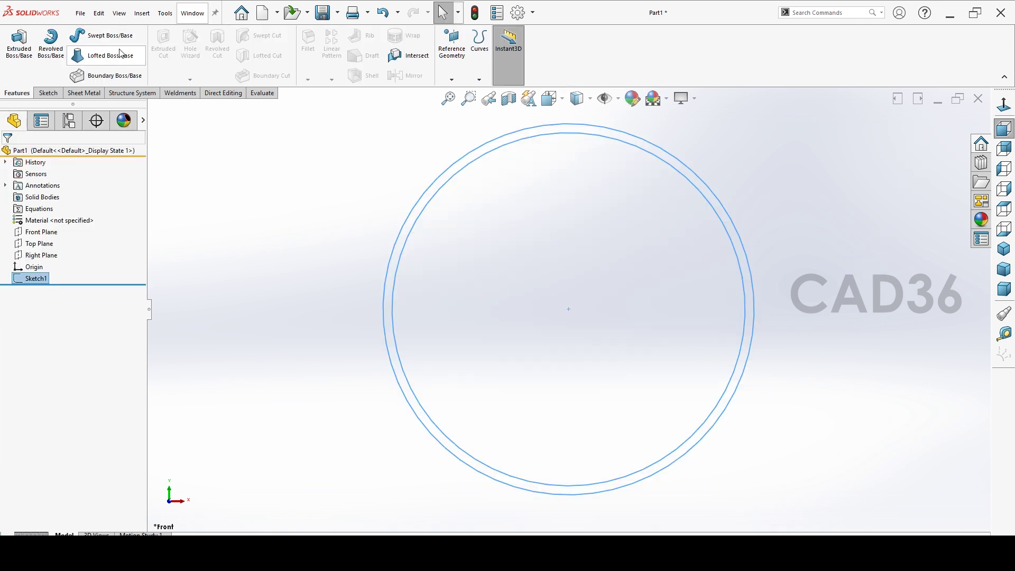
Step: Extrude the ring sketch 950 mm blind, direction flipped, into the Boss-Extrude1 tube
left_click(24, 50)
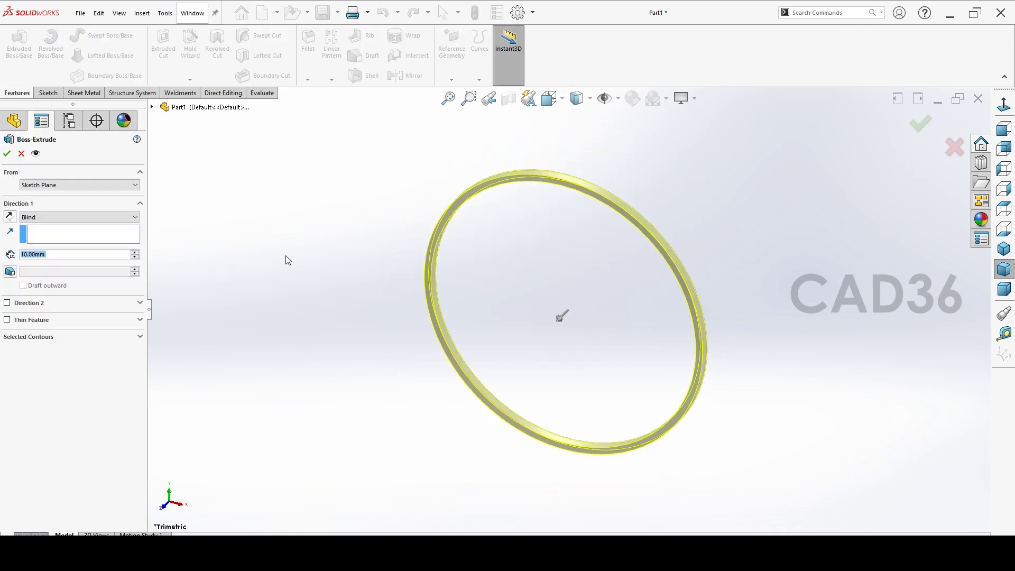
left_click(10, 216)
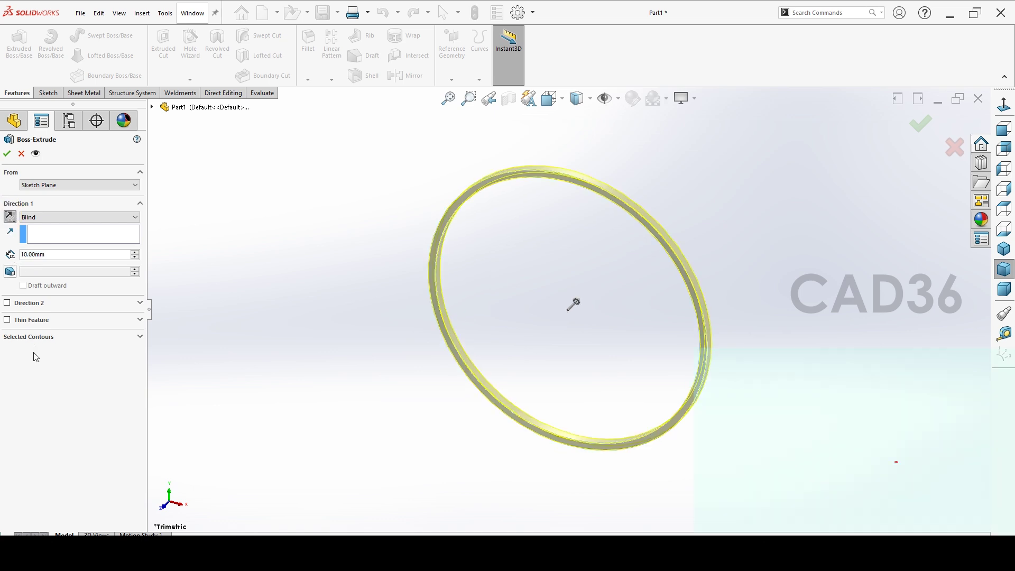
left_click(67, 255)
type("900")
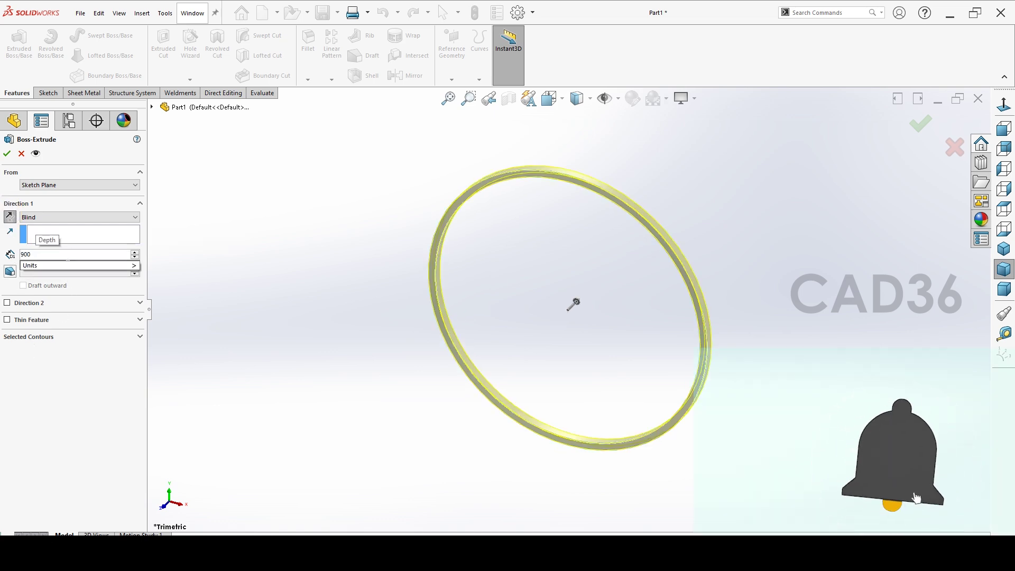
key("BackSpace")
key("BackSpace")
type("50")
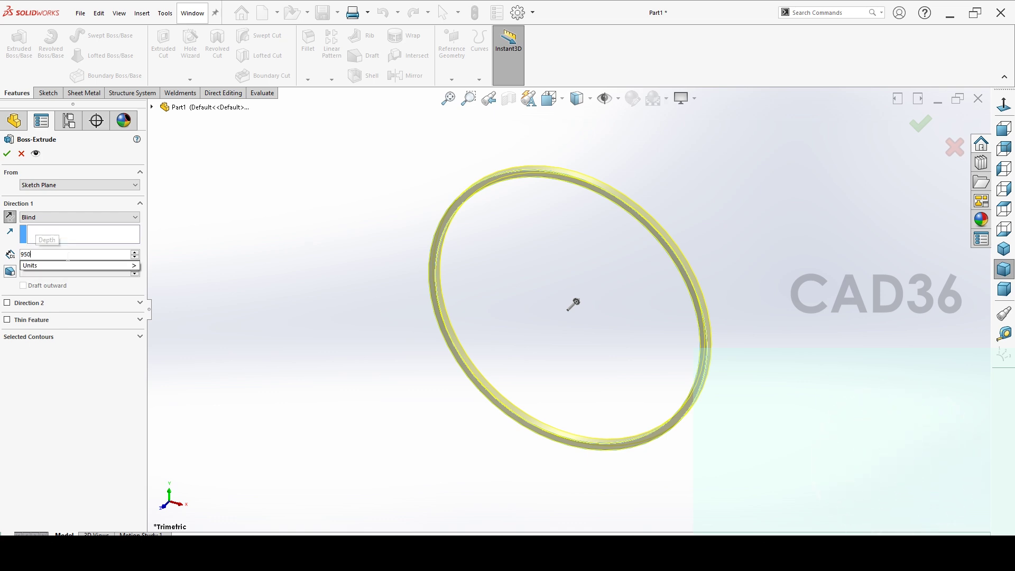
key("Return")
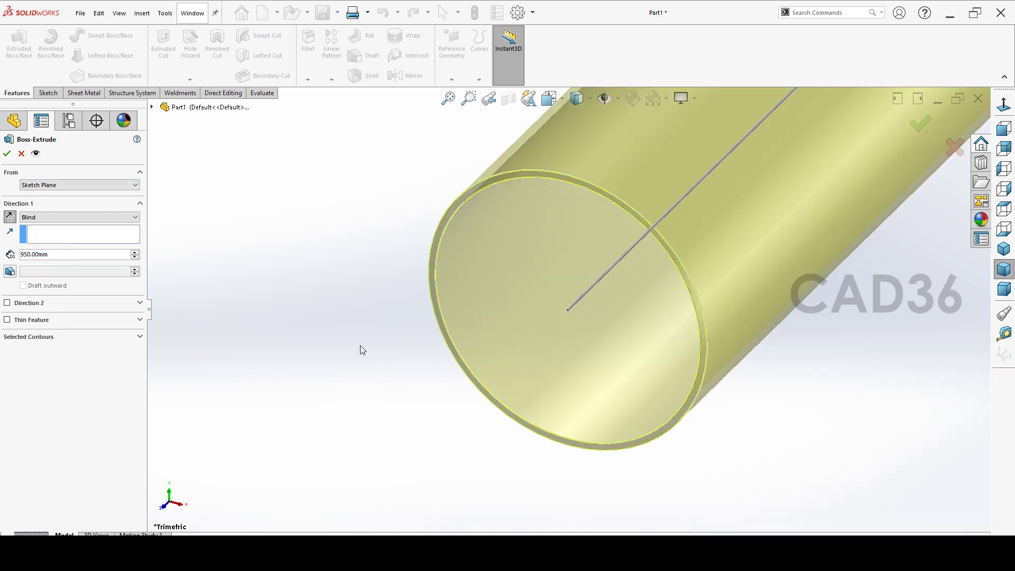
left_click(360, 345)
middle_click(360, 347)
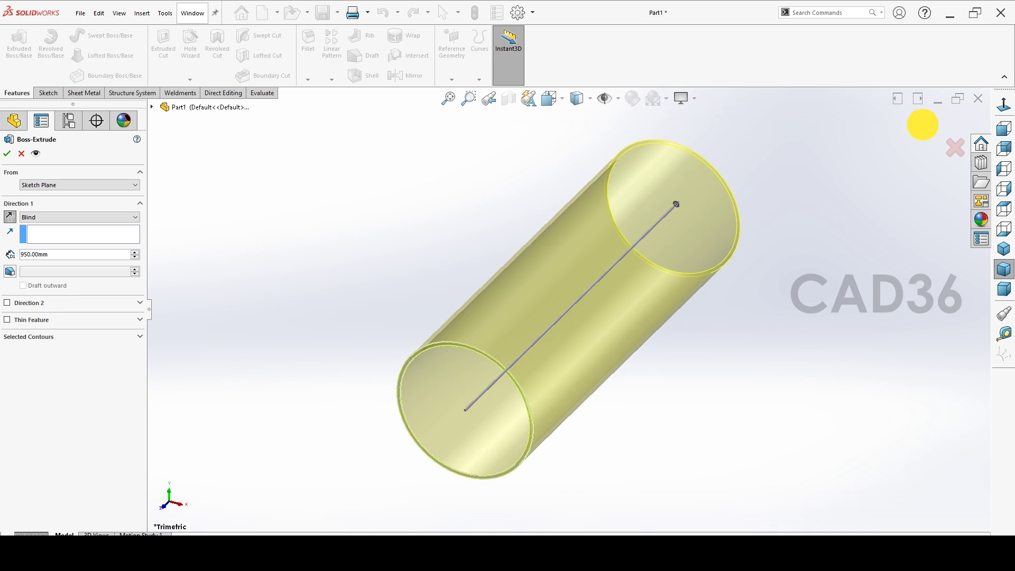
left_click(922, 125)
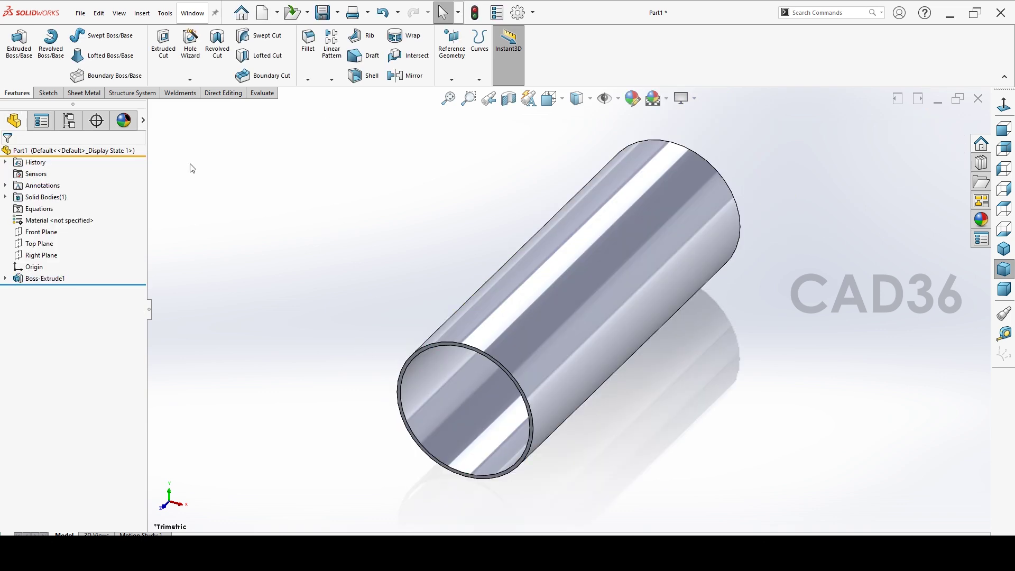
right_click(73, 220)
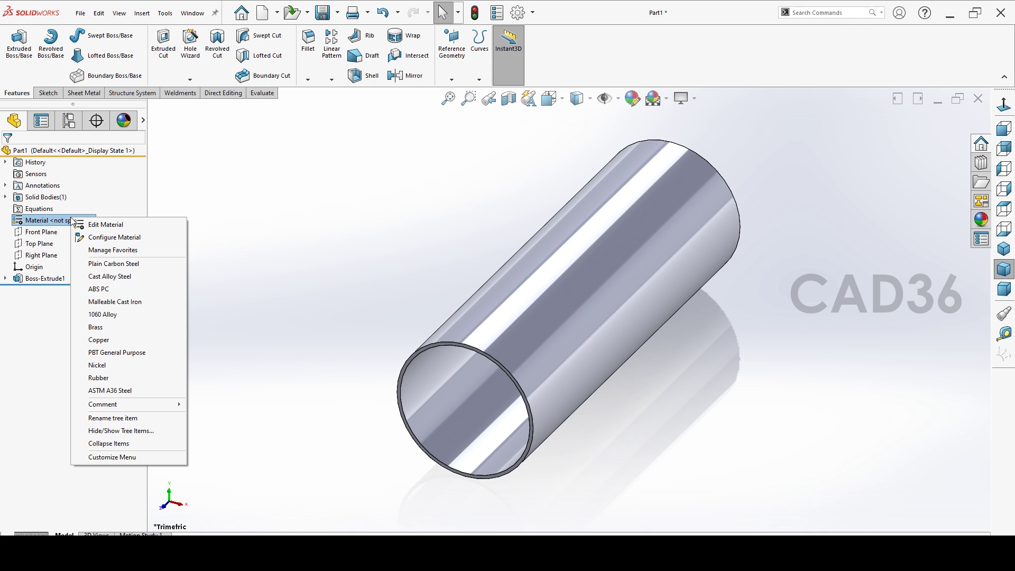
Step: Assign Plain Carbon Steel as the tube's material
left_click(151, 263)
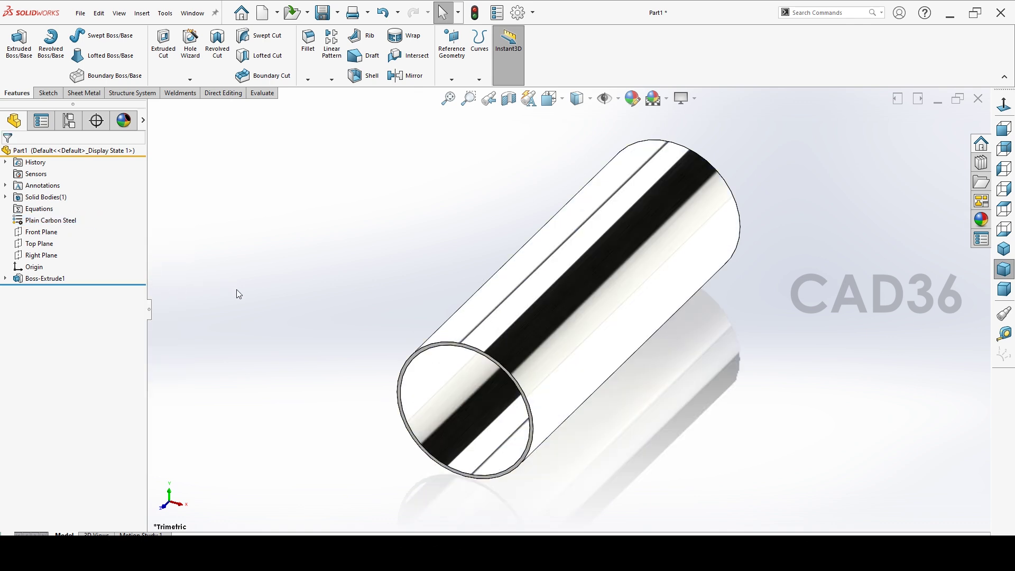
Step: Leave RealView Graphics turned off and return the tube to the standard isometric view
left_click(696, 100)
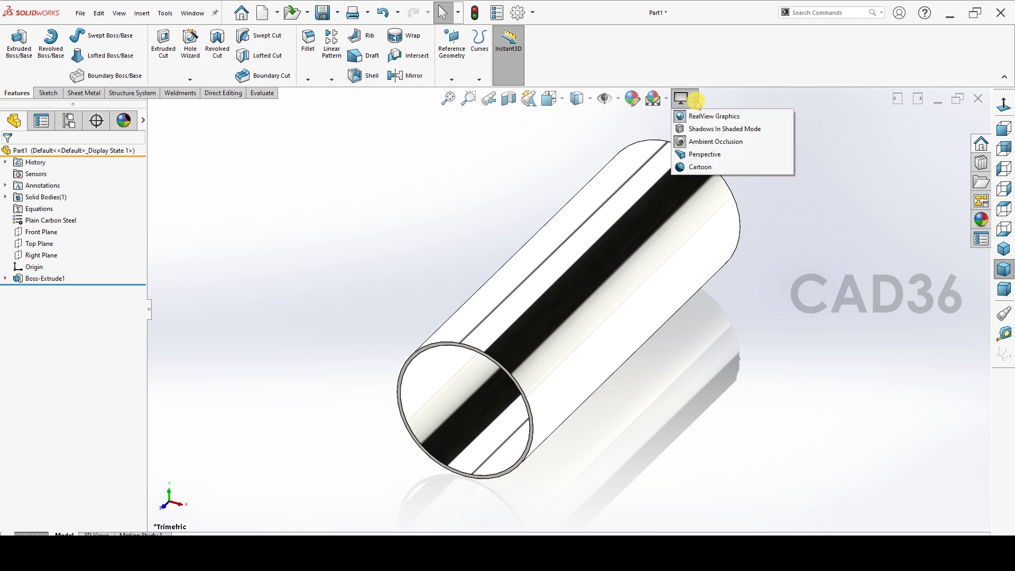
left_click(696, 117)
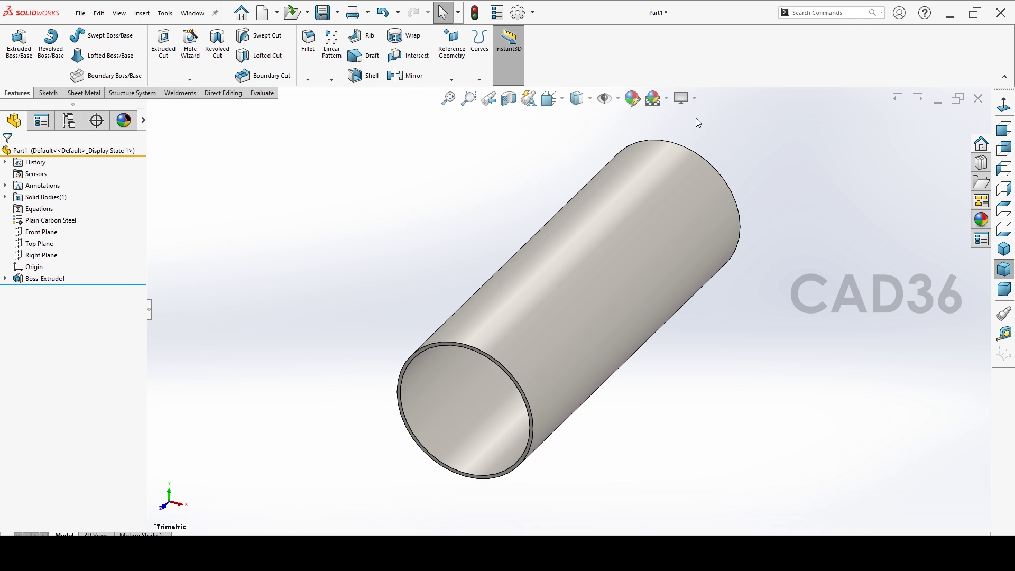
left_click(696, 99)
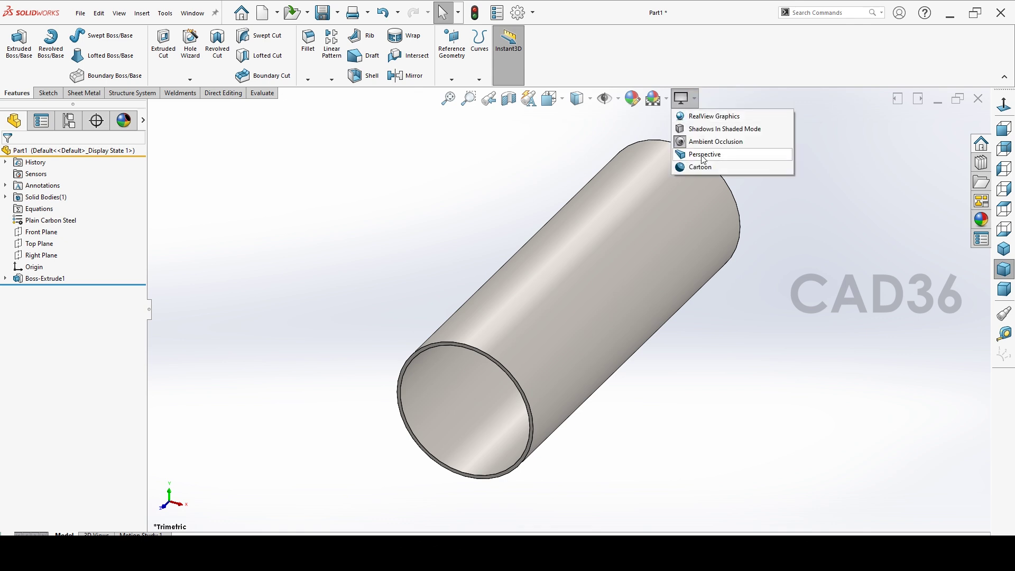
left_click(697, 100)
left_click(697, 100)
left_click(696, 117)
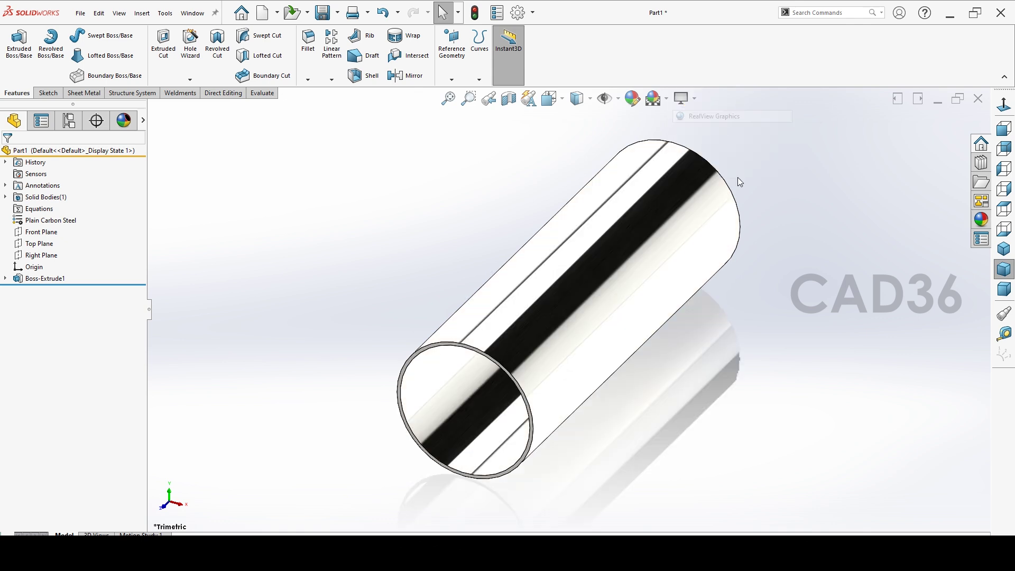
left_click(692, 98)
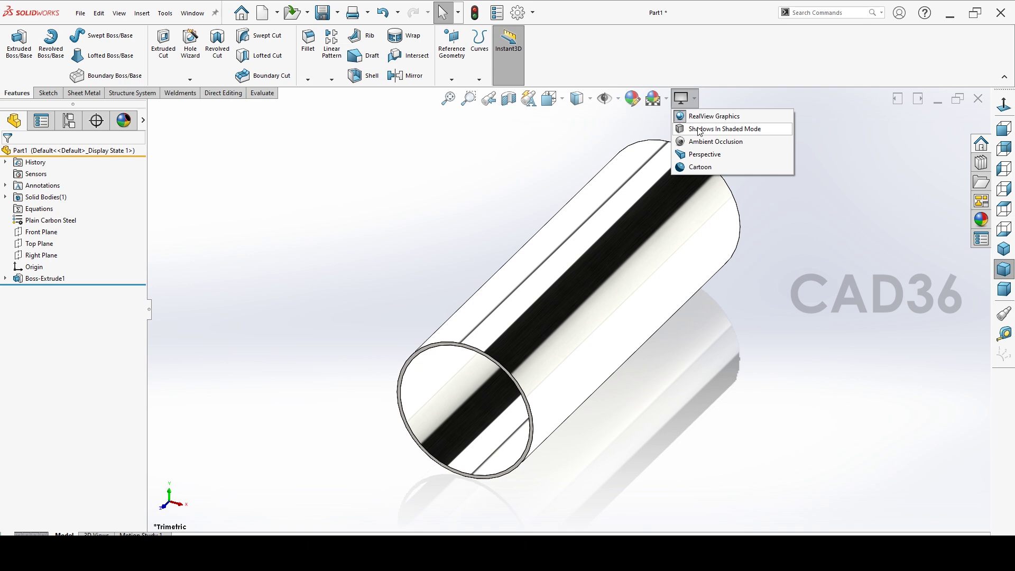
left_click(698, 116)
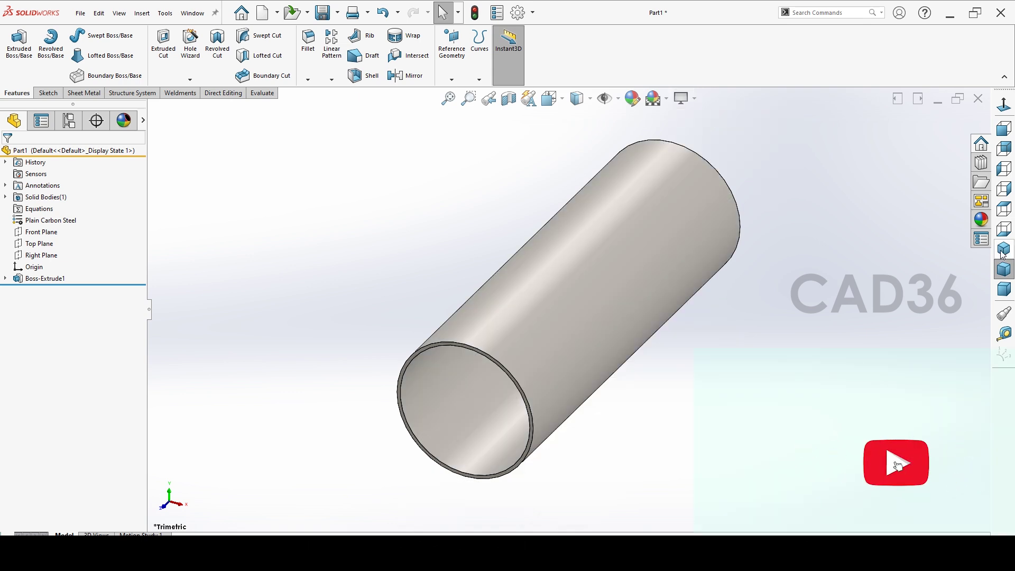
mouse_move(312, 286)
middle_mouse_down()
mouse_move(318, 252)
mouse_move(358, 237)
mouse_move(333, 256)
mouse_move(300, 259)
middle_mouse_up()
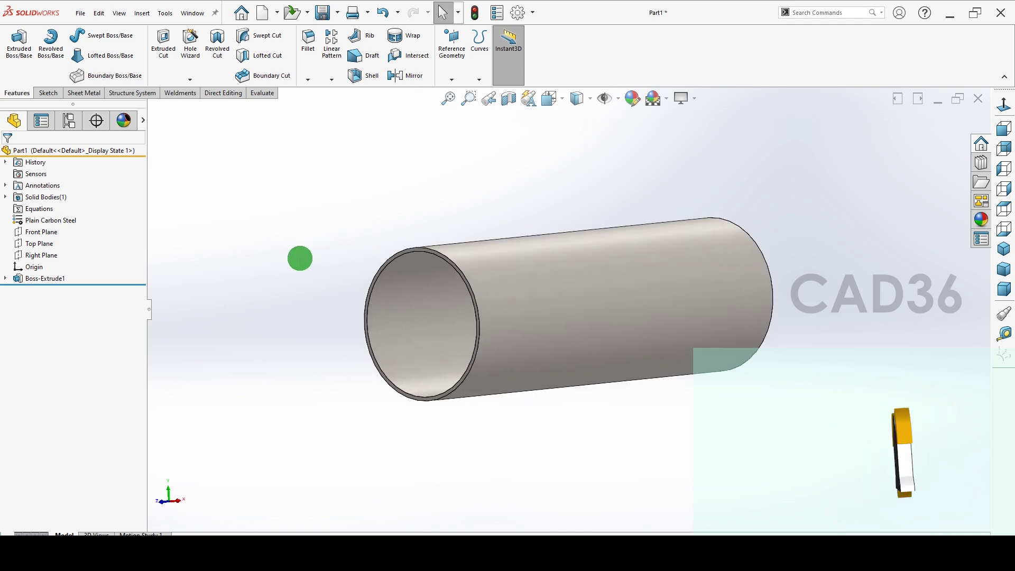
left_click(1003, 249)
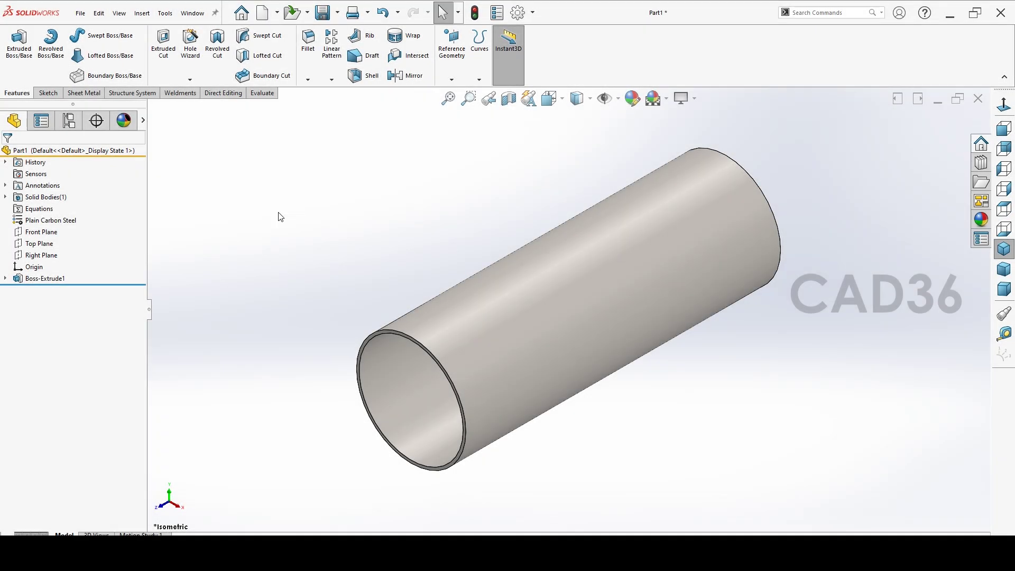
Step: Report the tube's mass in kilograms via custom Mass Properties units, reading 59.97 kg
left_click(275, 95)
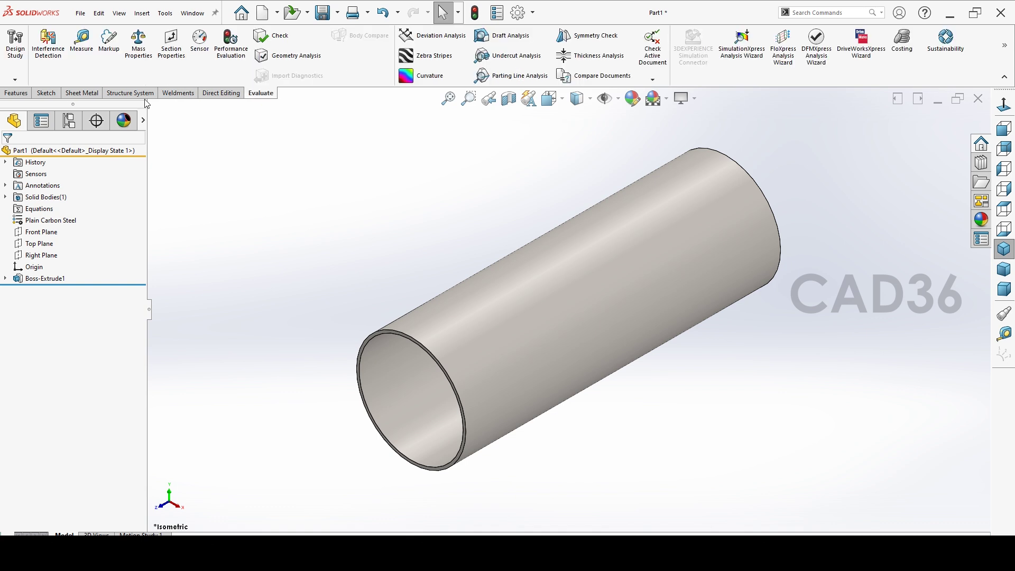
left_click(138, 50)
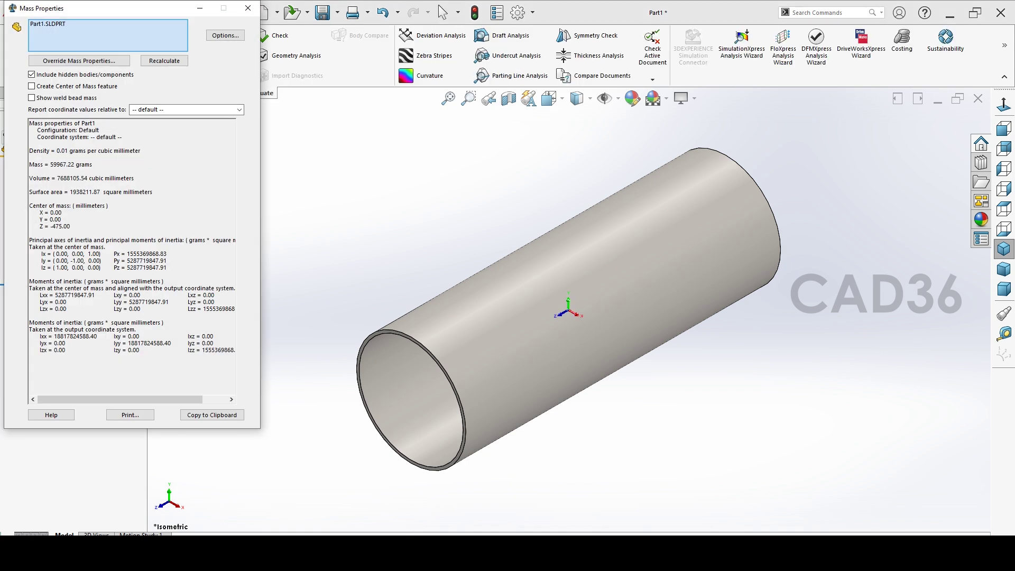
left_click_drag(43, 164, 105, 165)
left_click(228, 37)
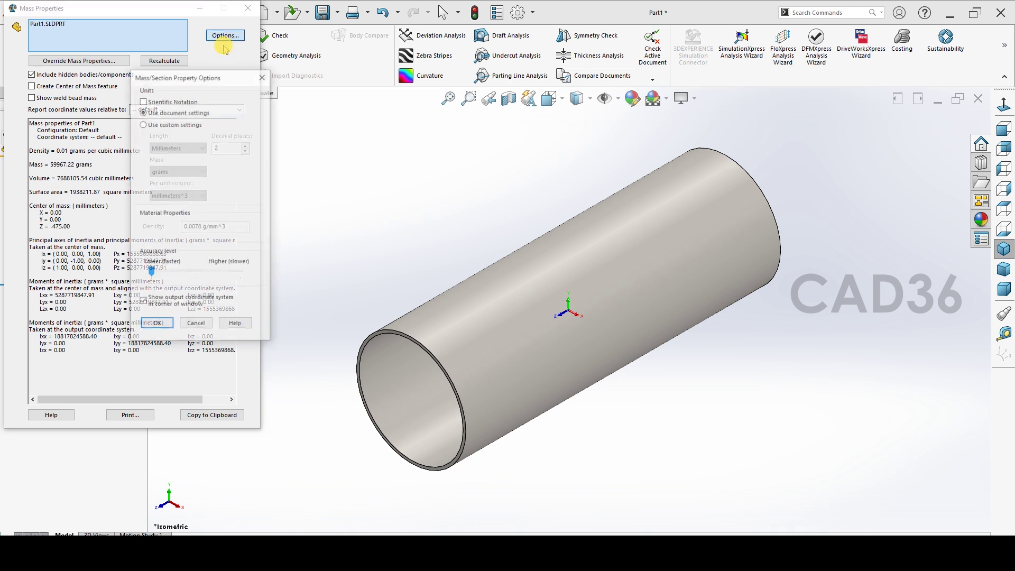
left_click(175, 123)
left_click(176, 171)
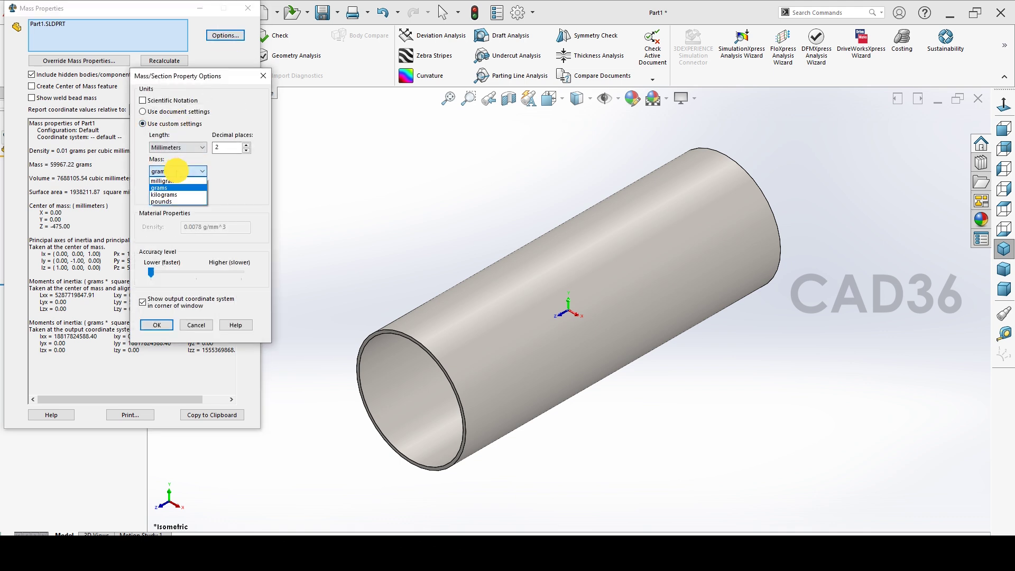
left_click(173, 195)
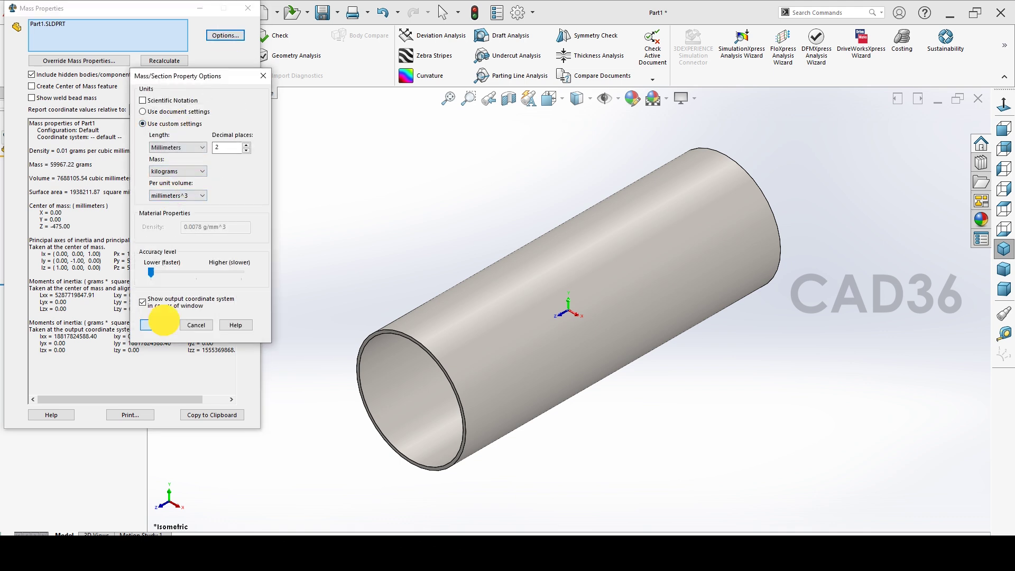
left_click(162, 324)
left_click_drag(44, 165, 91, 164)
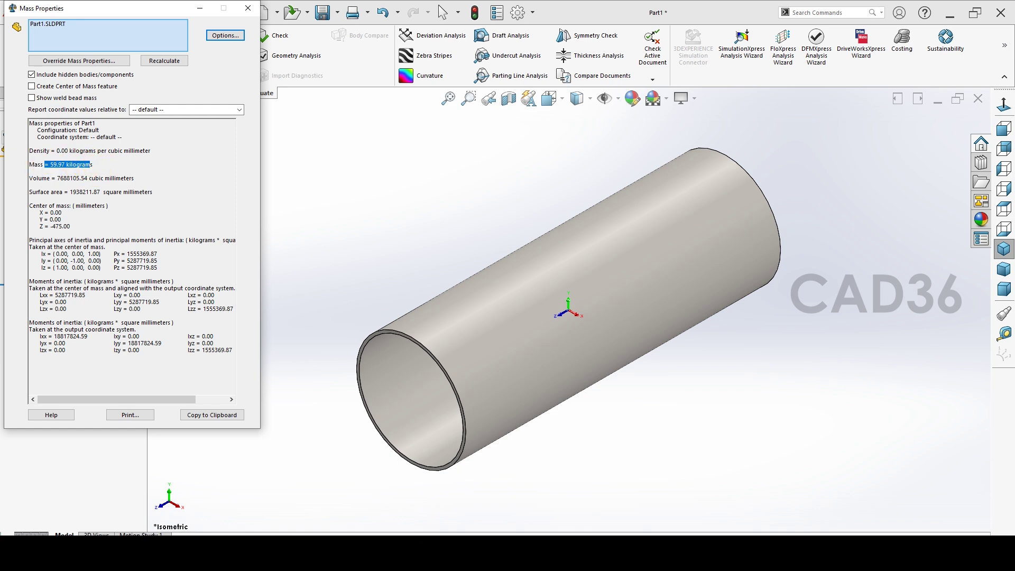
left_click(247, 9)
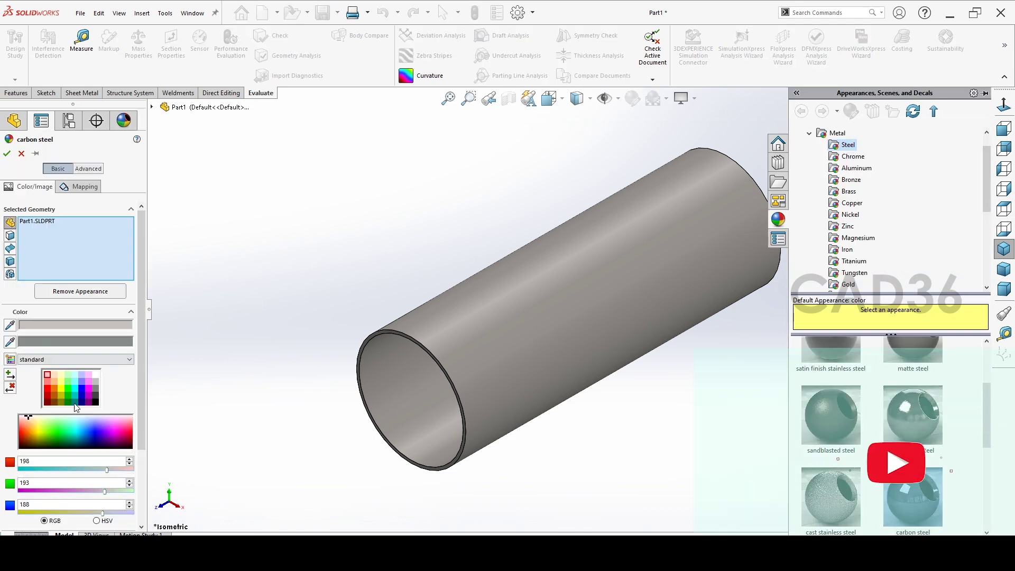
Step: Give the tube a pale mint-green appearance (RGB 191, 255, 229)
left_click(68, 420)
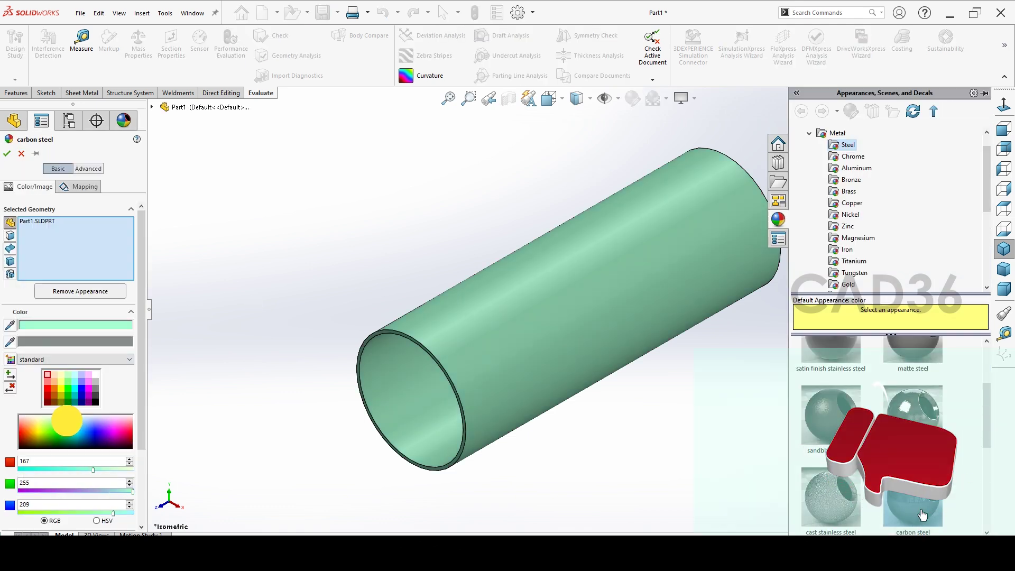
left_click_drag(68, 421, 67, 420)
left_click(7, 154)
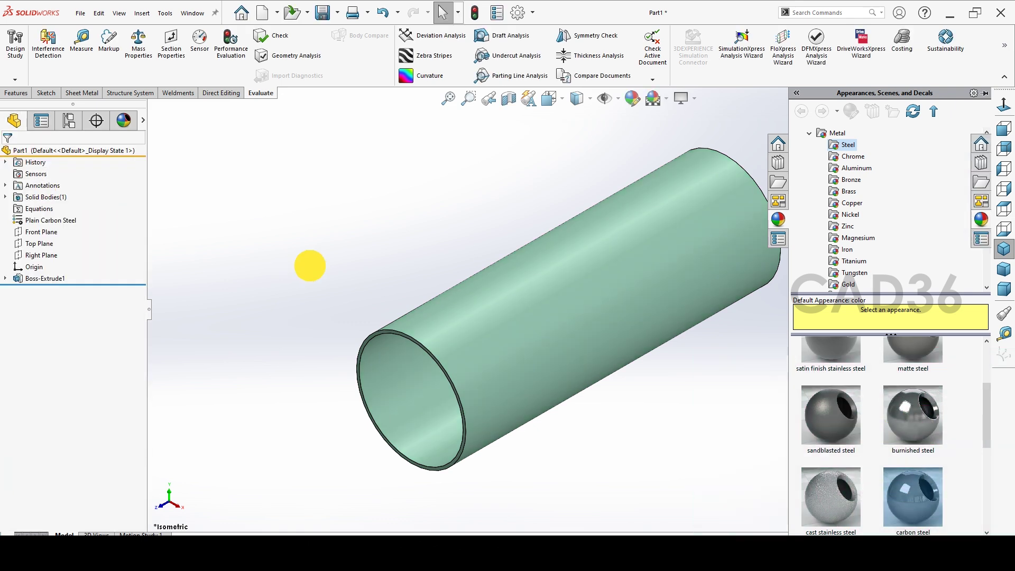
Step: Save the part as '1 Drum' in the Belt Conveyor Pulley folder
left_click(322, 13)
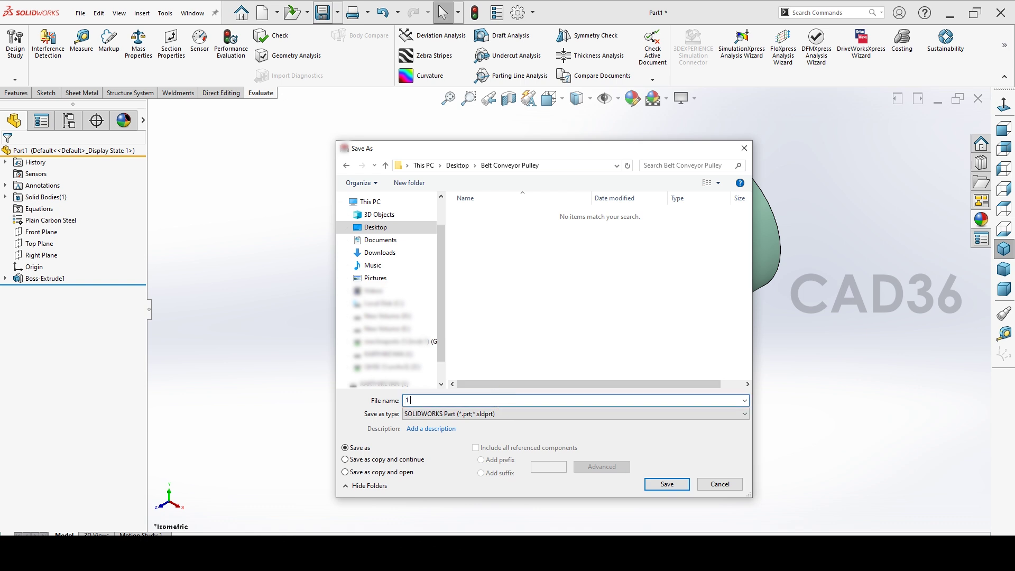
key("Caps_Lock")
type("1 D")
key("Caps_Lock")
type("rum")
left_click(665, 485)
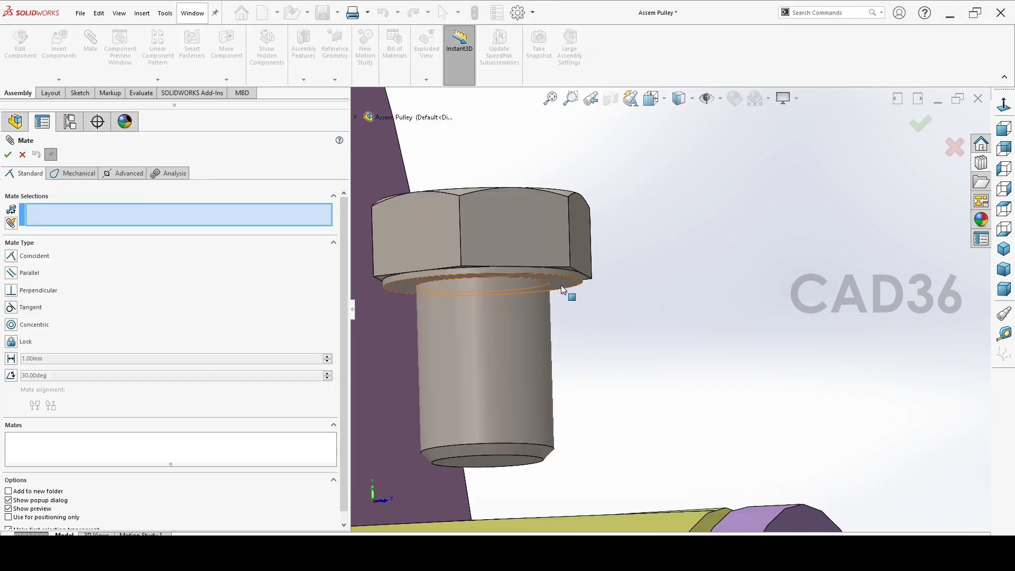
Step: Mate a screw head's underside tangent to the hub's round face, then colour the hex cap screws yellow
left_click(563, 290)
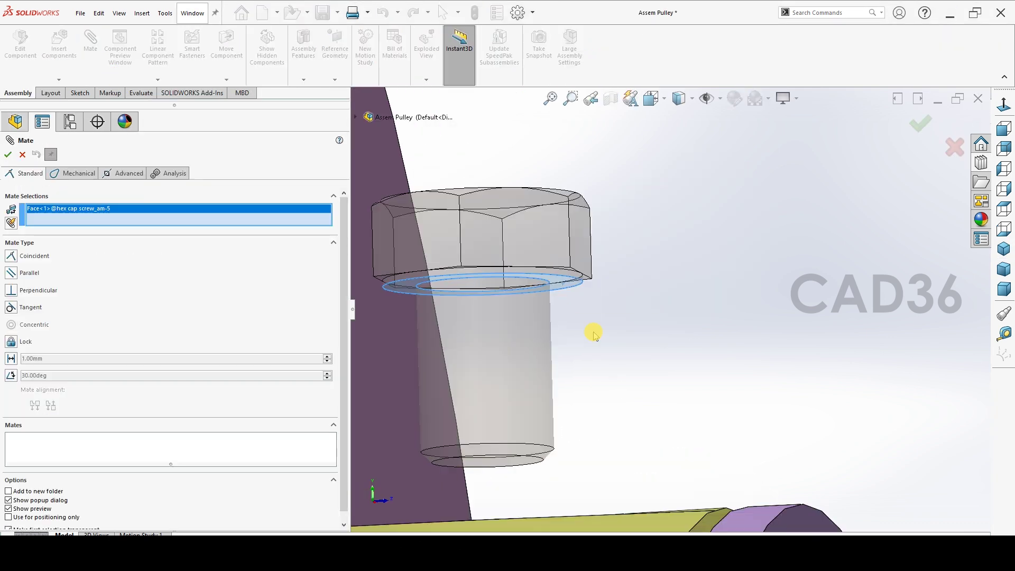
scroll(718, 336, "up", 3)
left_click(614, 412)
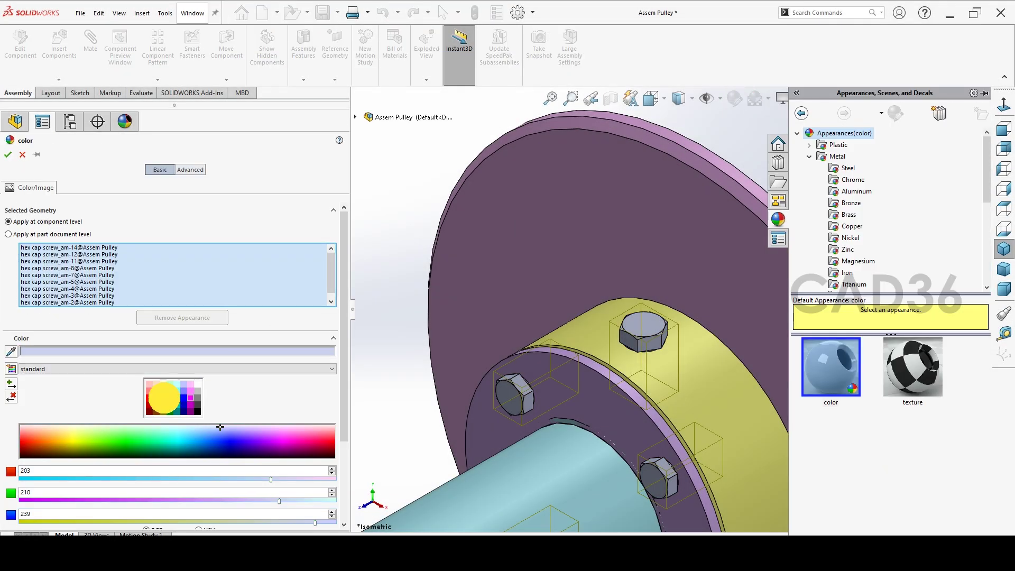
left_click(163, 396)
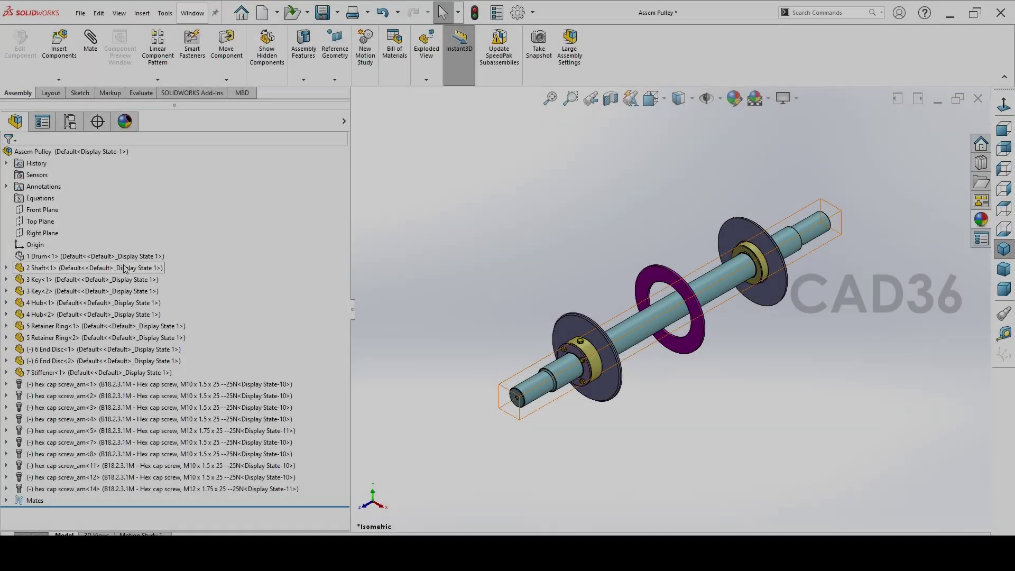